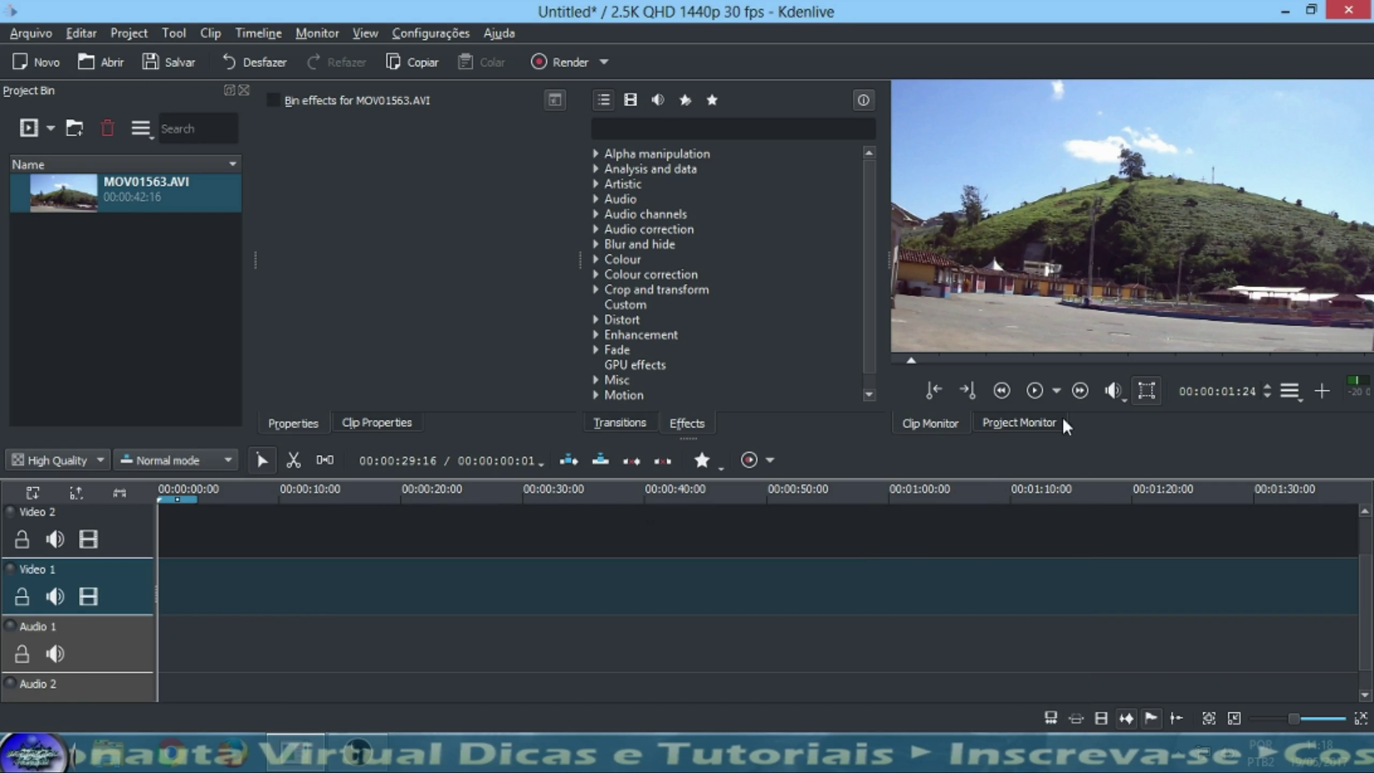
- Play the original MOV01563.AVI clip in full screen to check its shakiness, and return to the normal view
click(1035, 391)
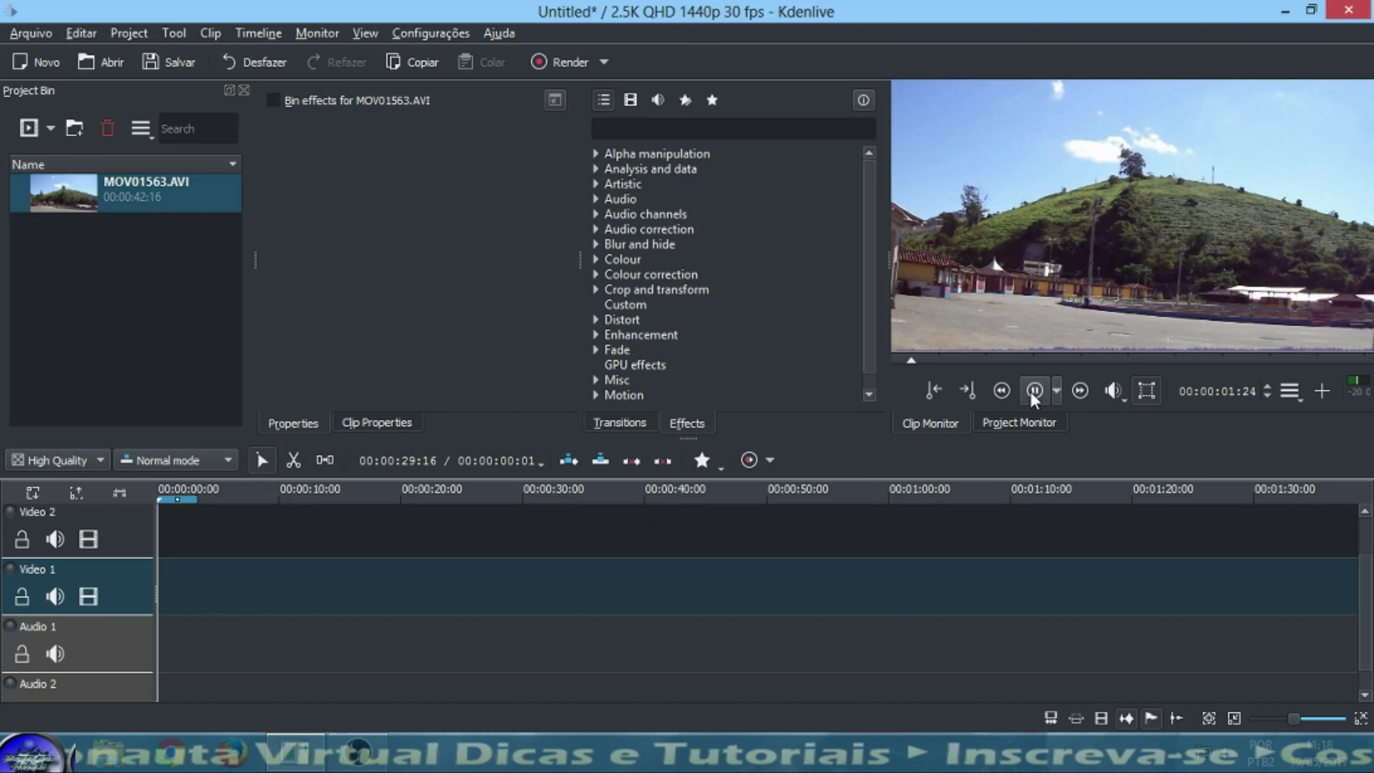
double_click(1154, 266)
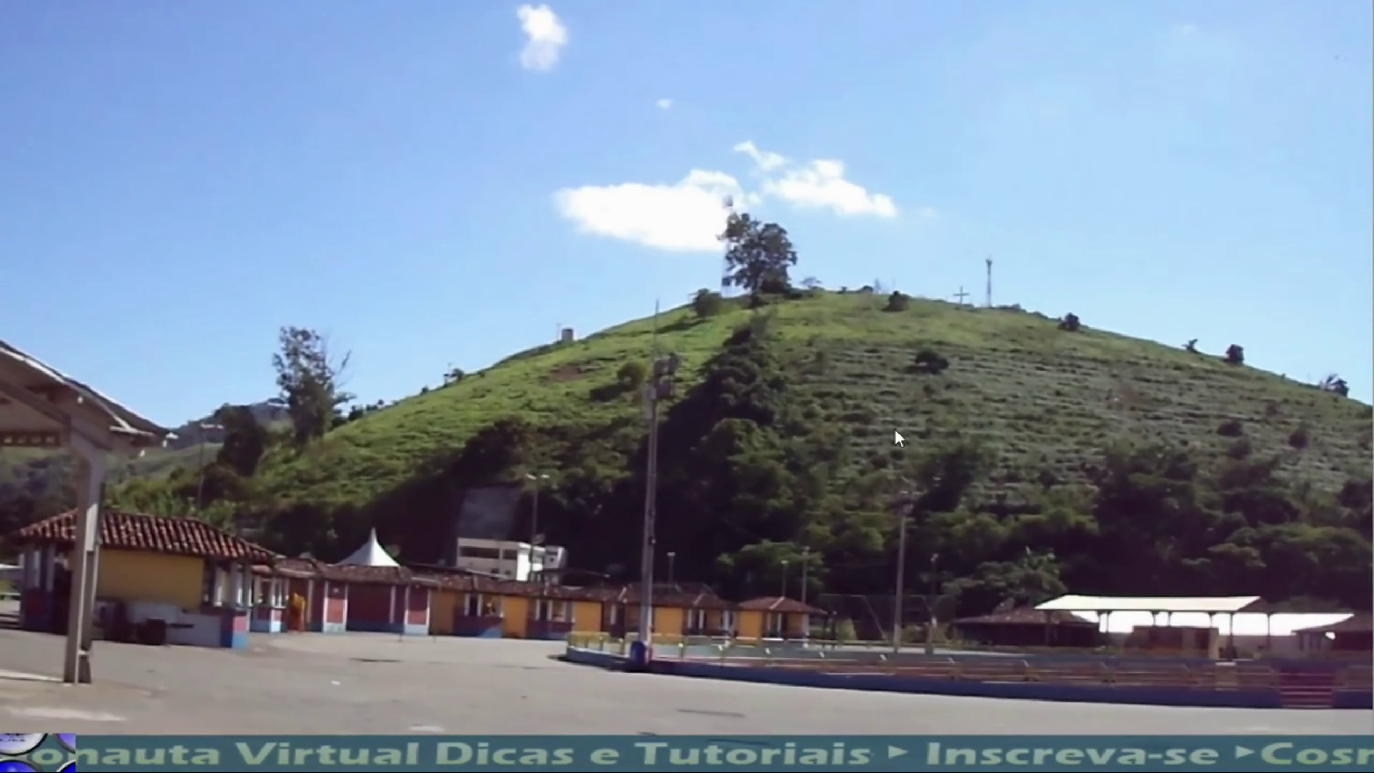
double_click(895, 429)
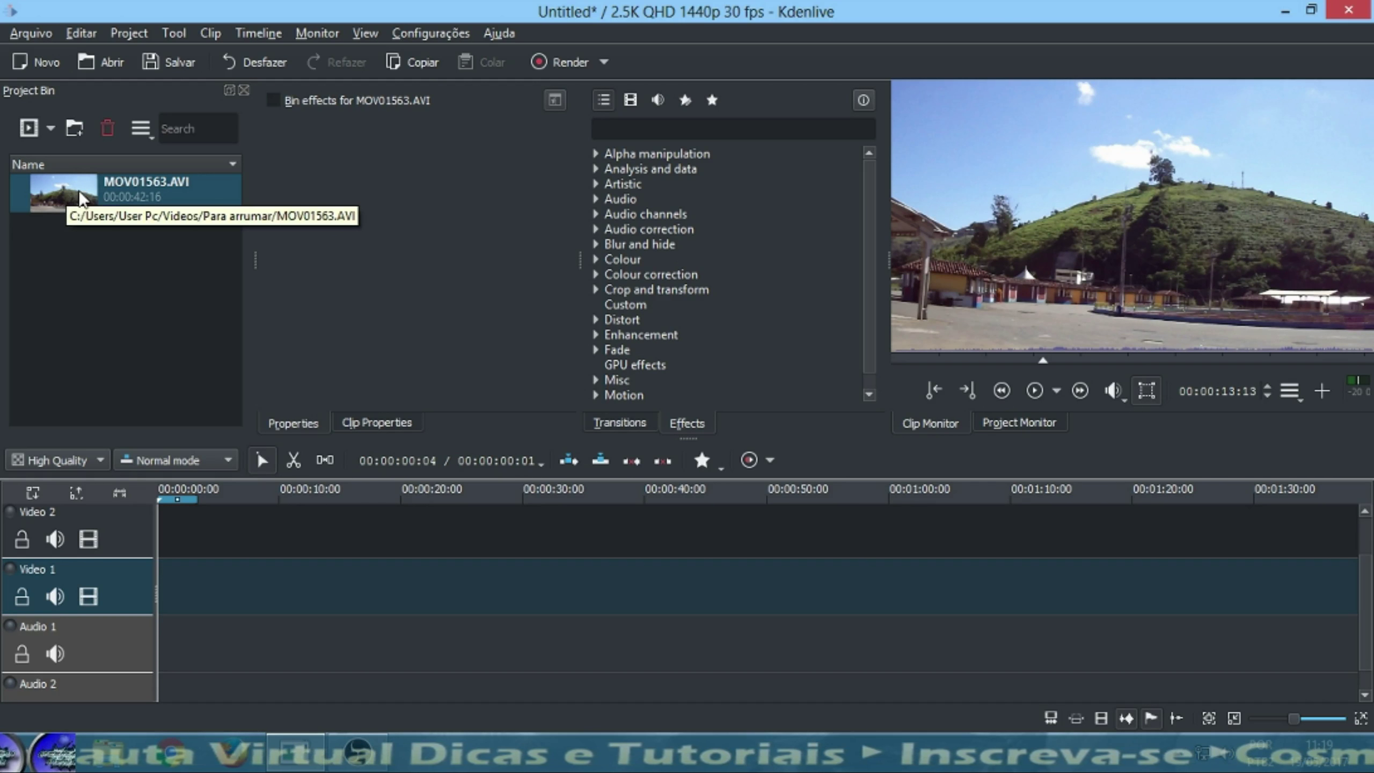
- Run the Stabilize (videostab2) clip job on MOV01563.AVI with the default options, adding the stabilized clip to the project
right_click(62, 196)
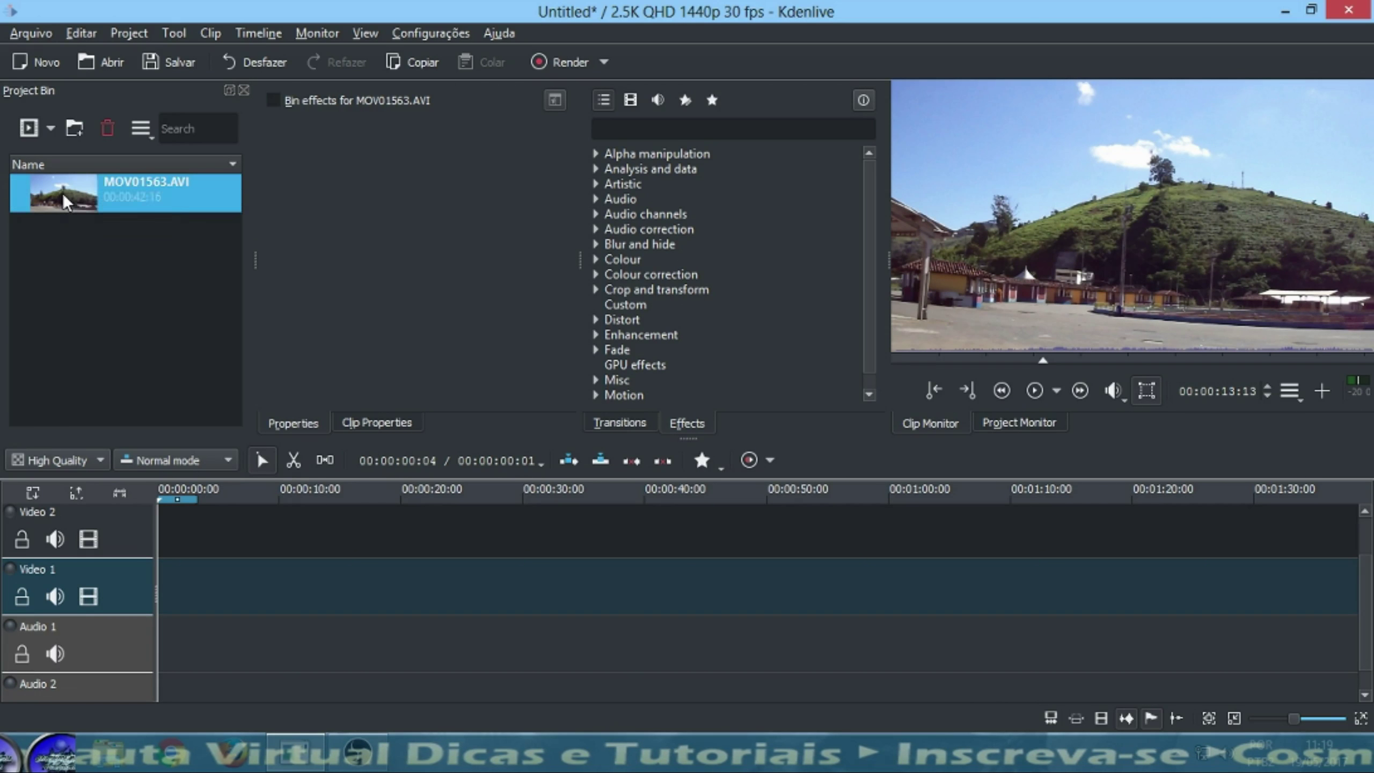
mouse_move(105, 242)
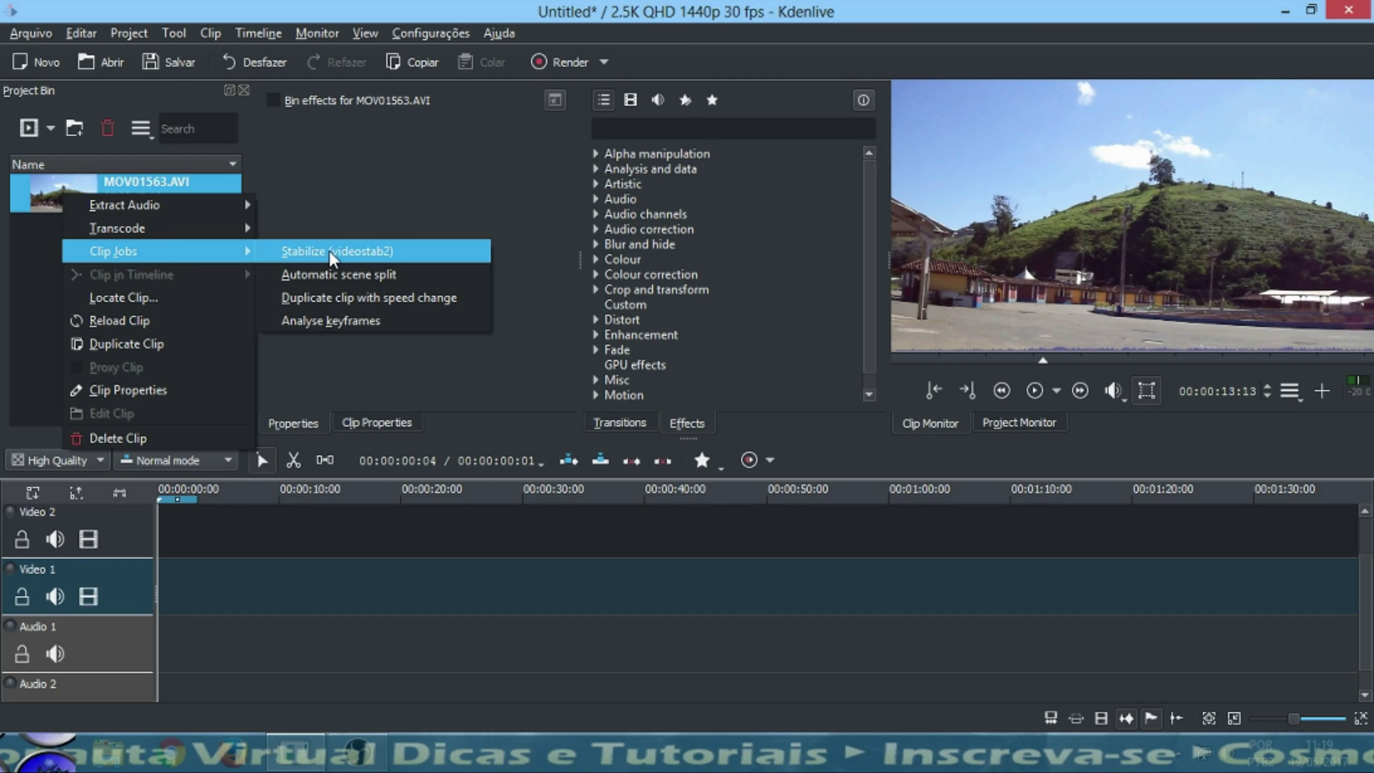
click(328, 251)
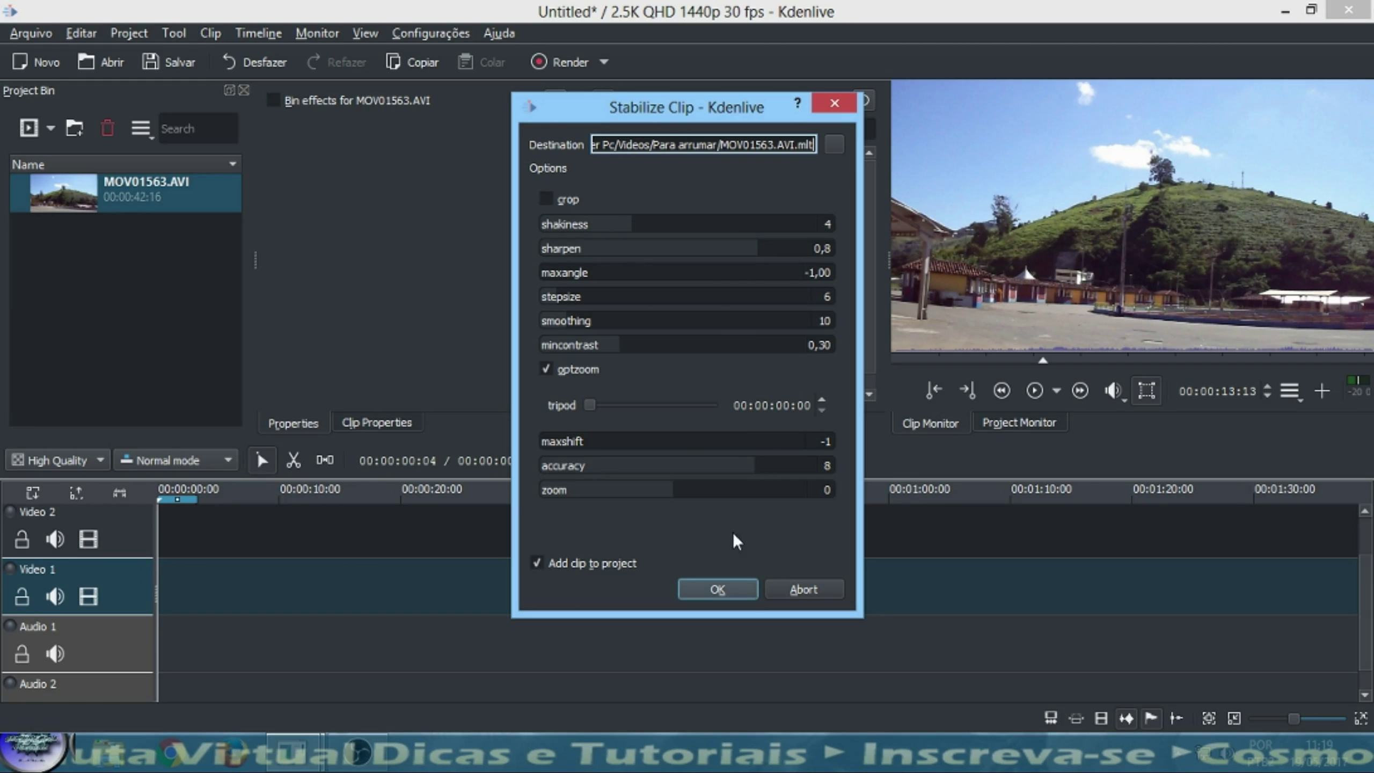
click(709, 590)
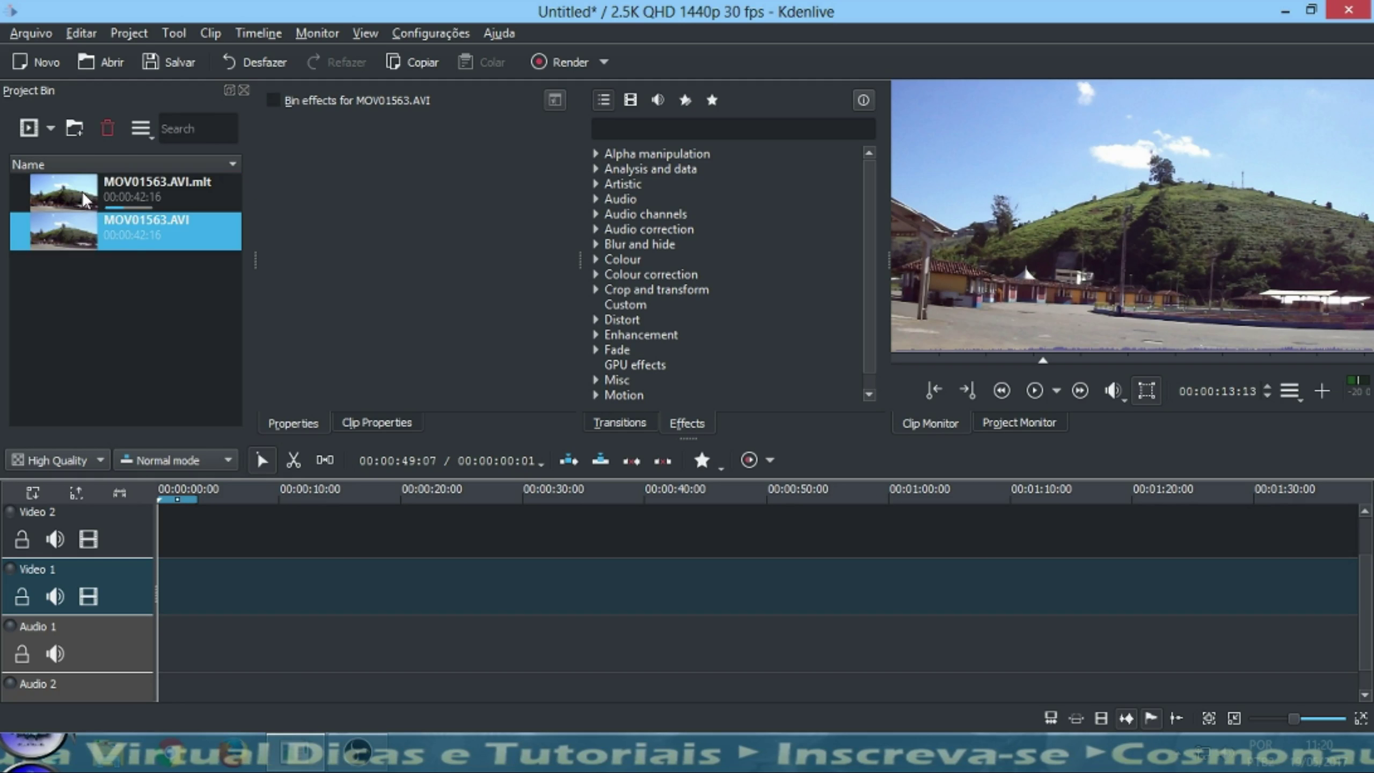
- Briefly preview the stabilized clip MOV01563.AVI.mlt in the clip monitor
click(100, 204)
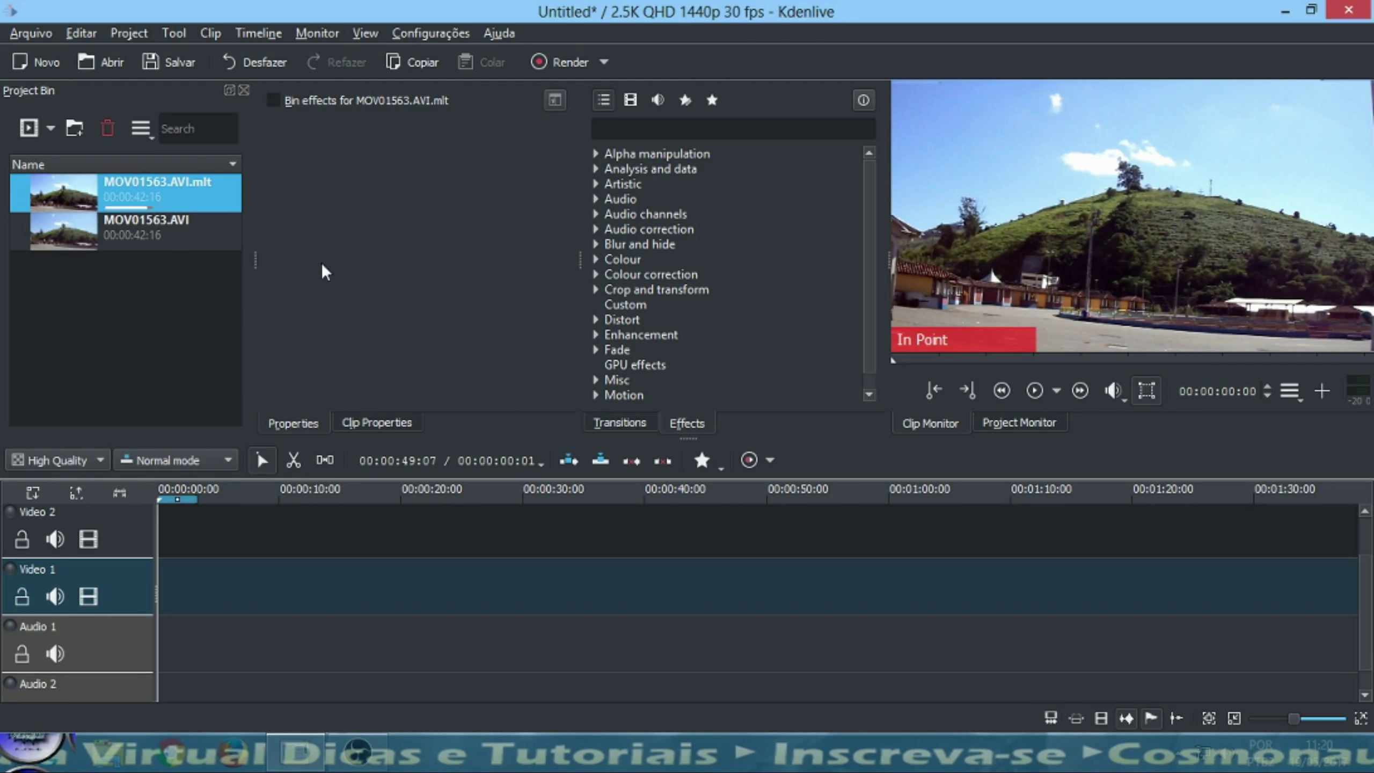
click(1034, 394)
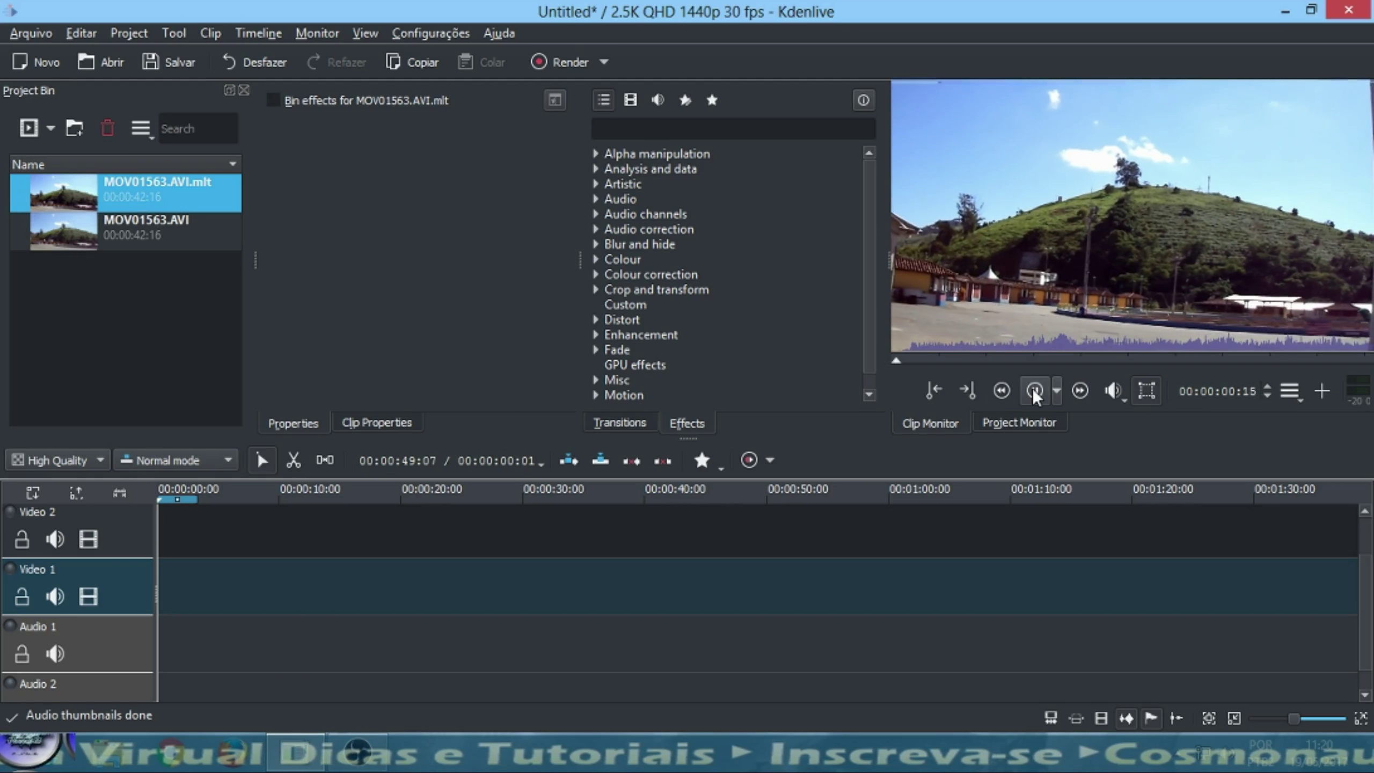
click(1034, 394)
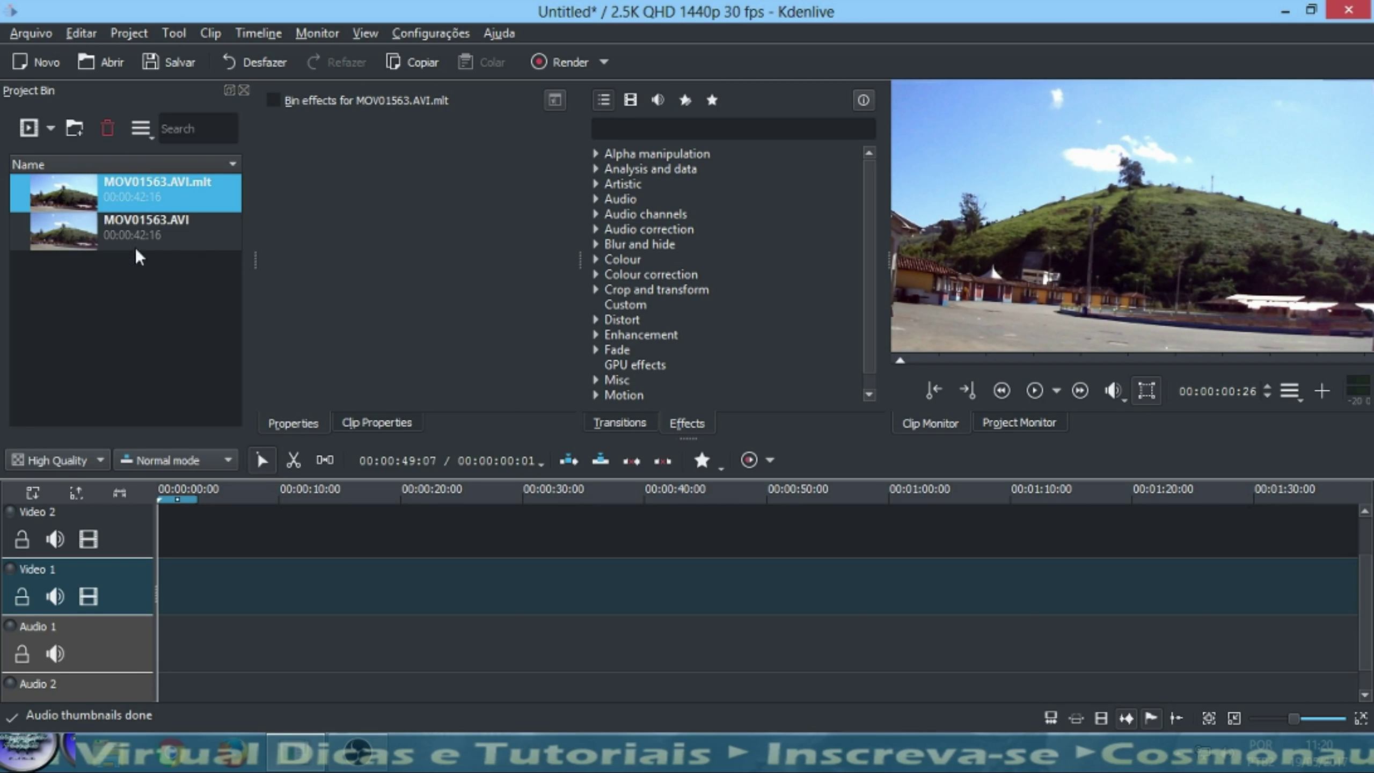
- Place MOV01563.AVI at the start of track Video 1 and MOV01563.AVI.mlt directly above it on Video 2
drag(86, 243, 178, 583)
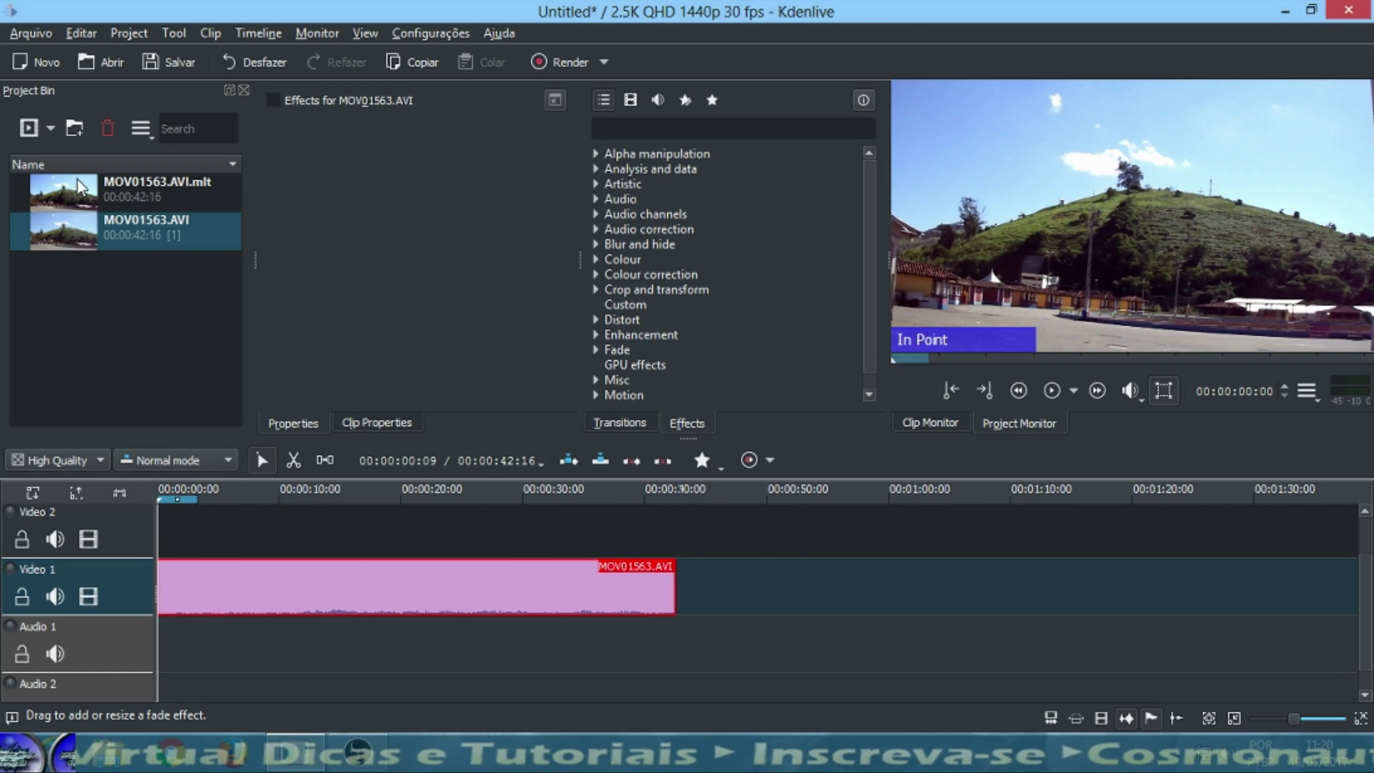
drag(78, 187, 162, 541)
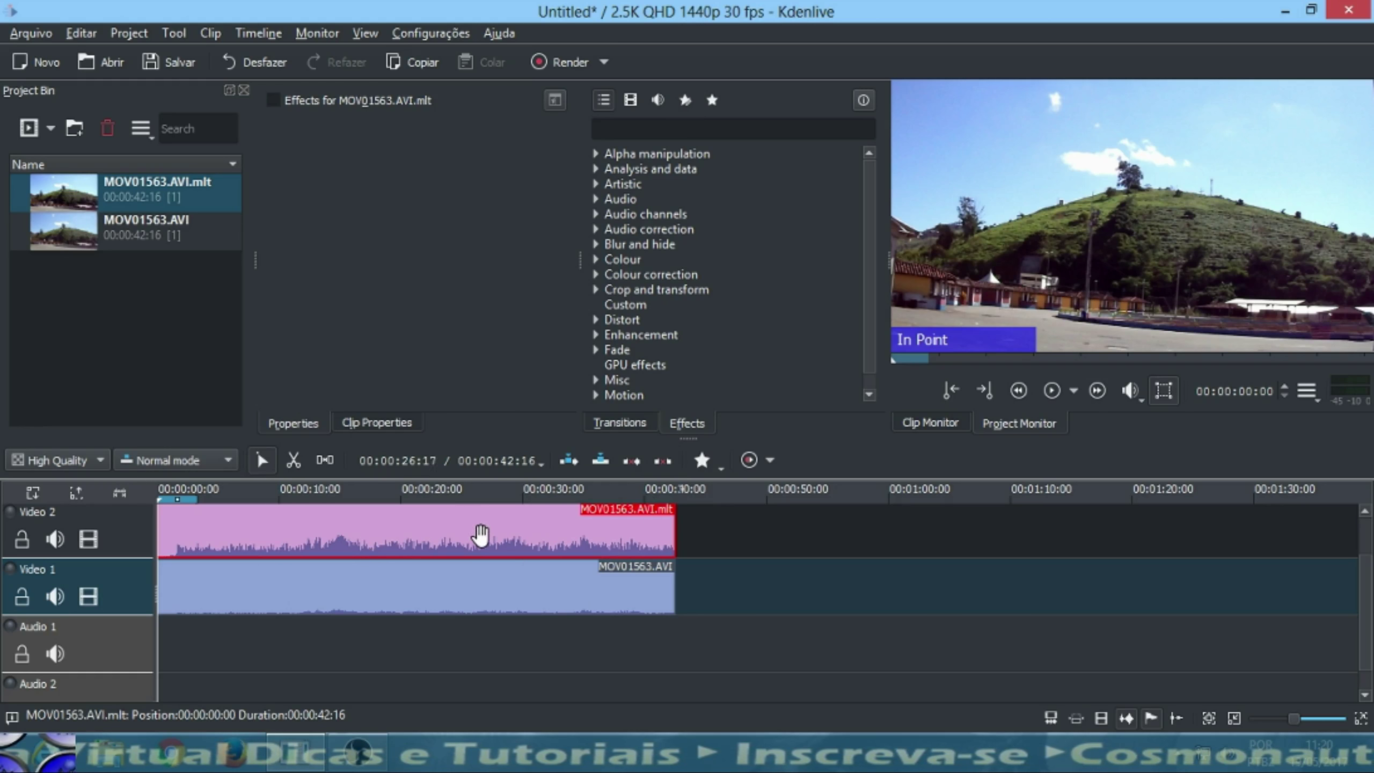
- Add a Composite transition between the Video 2 and Video 1 clips and extend it over their full length
click(631, 423)
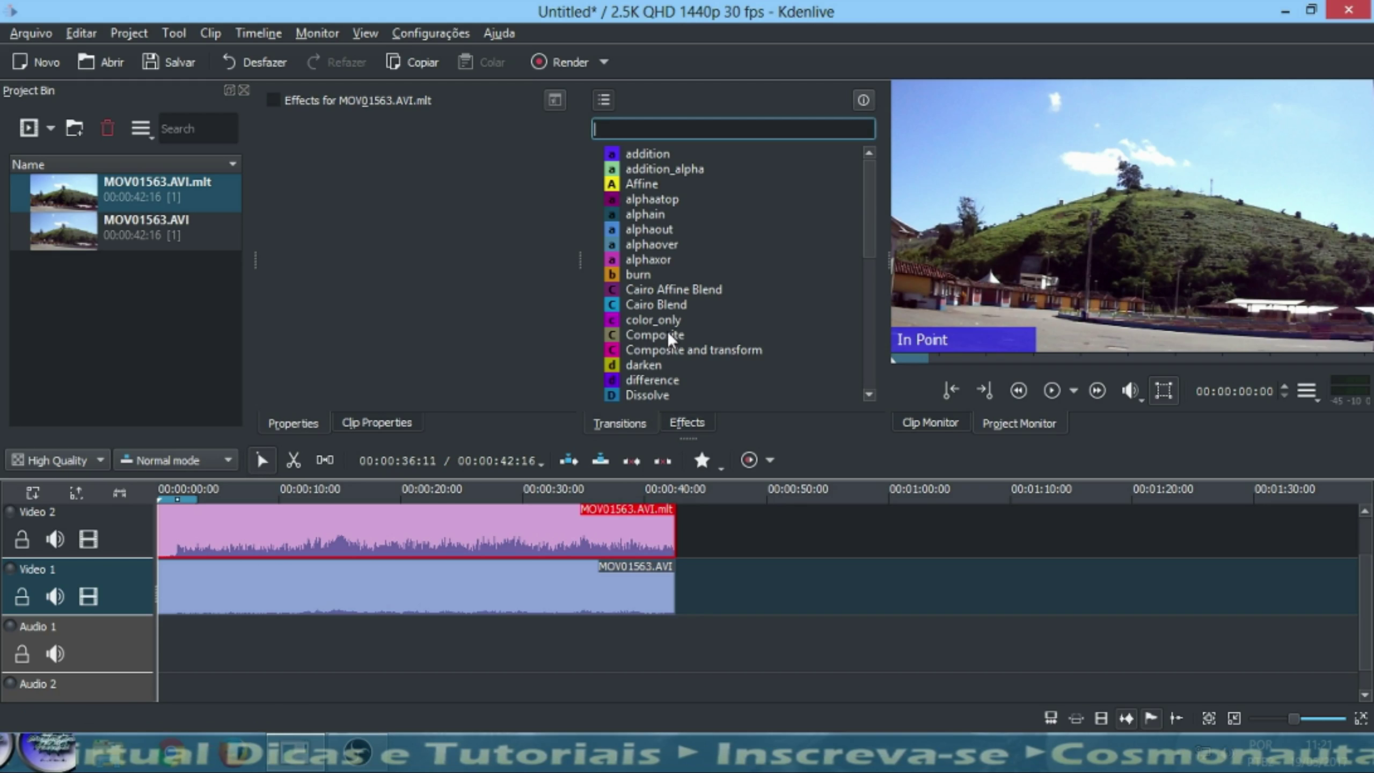
drag(668, 336, 314, 535)
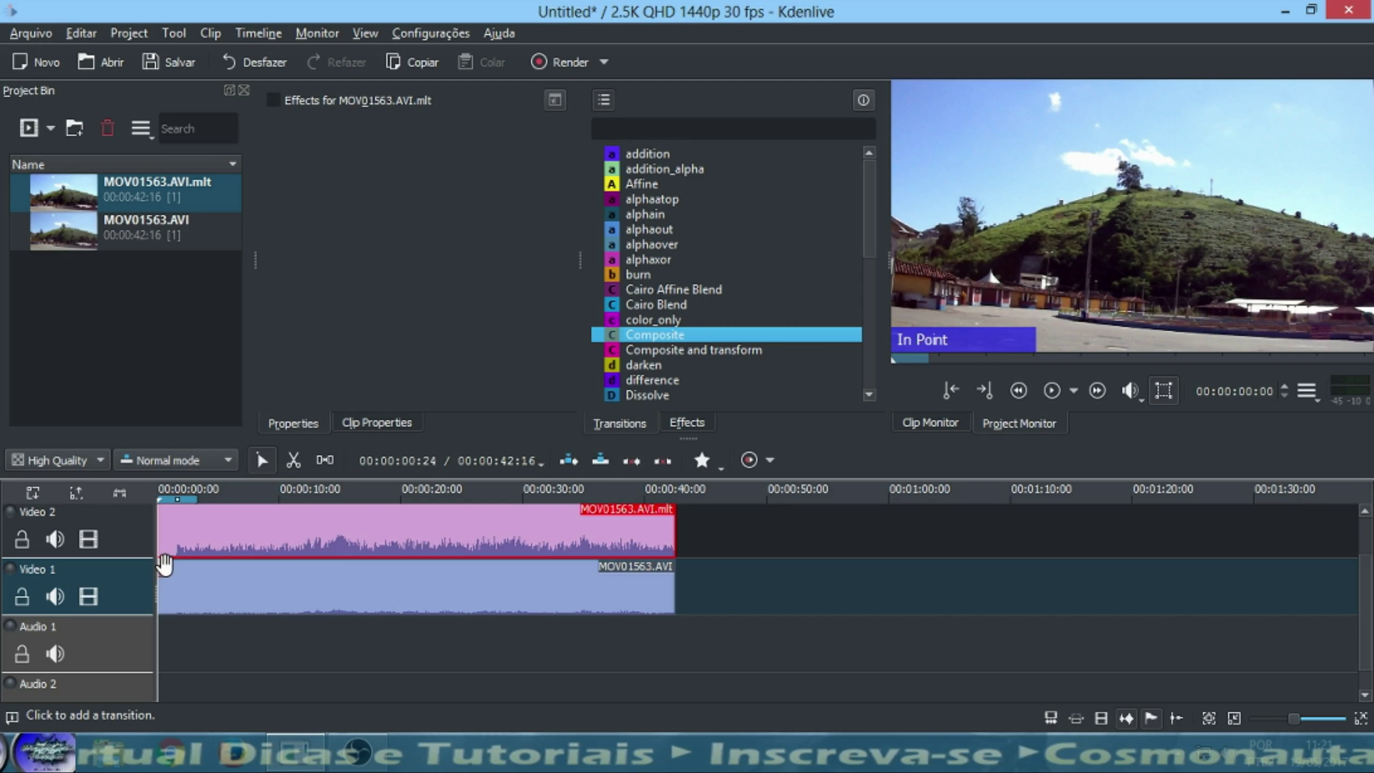
click(163, 565)
double_click(164, 565)
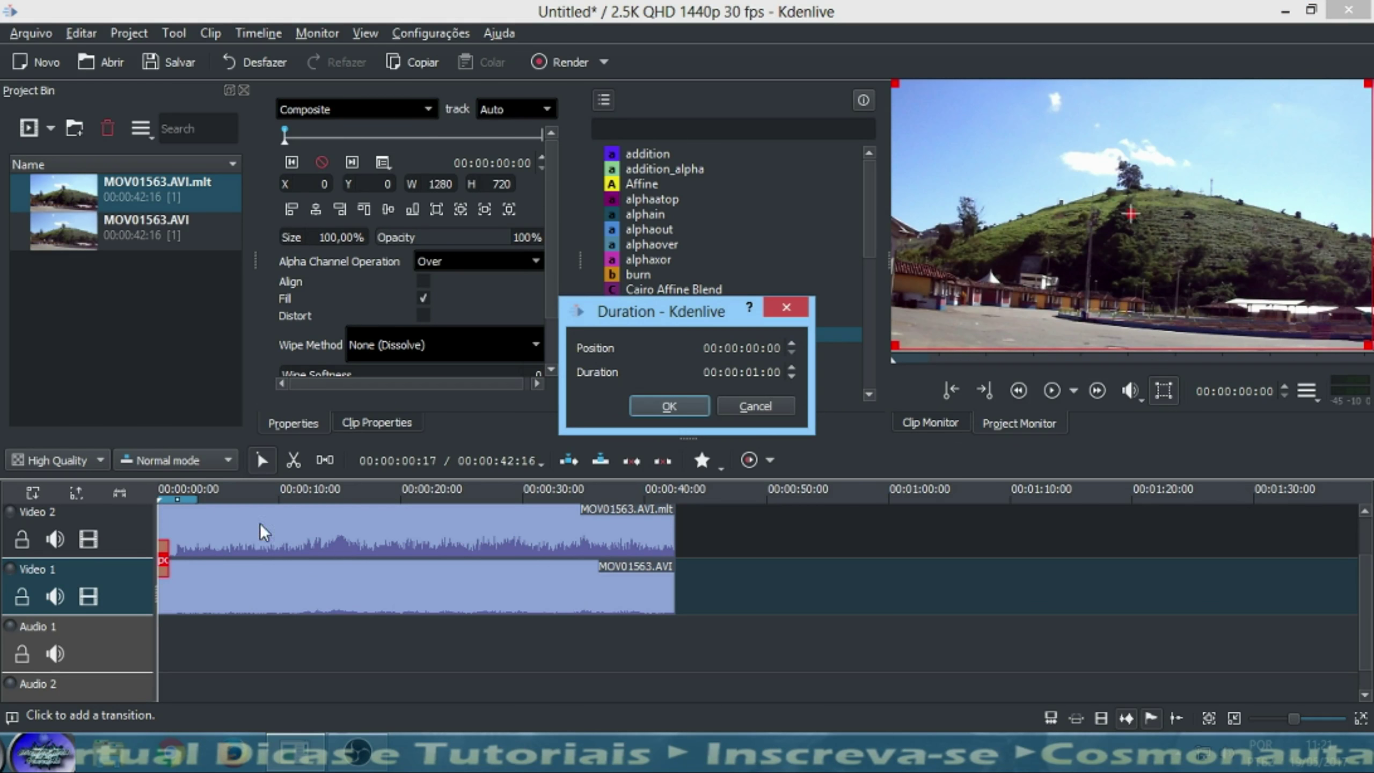
click(788, 366)
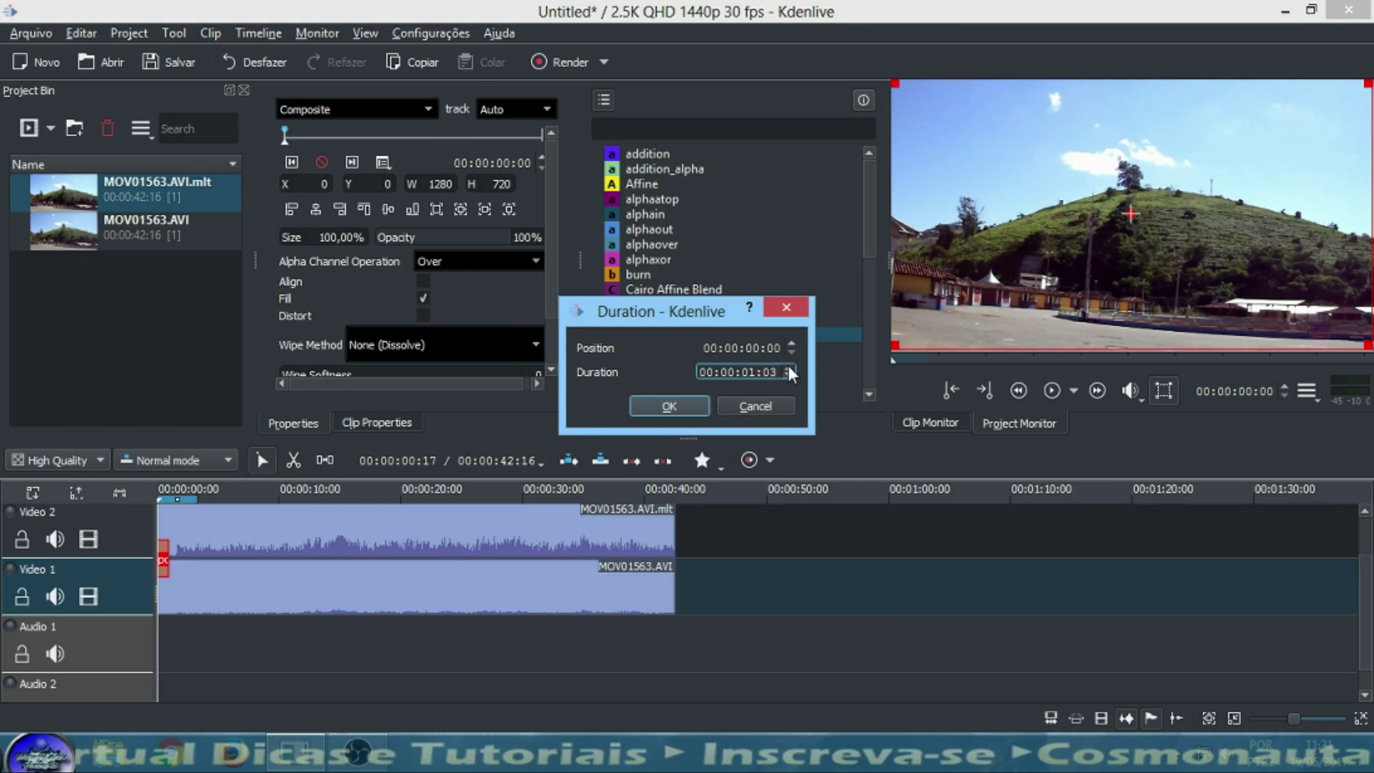
click(788, 367)
click(685, 402)
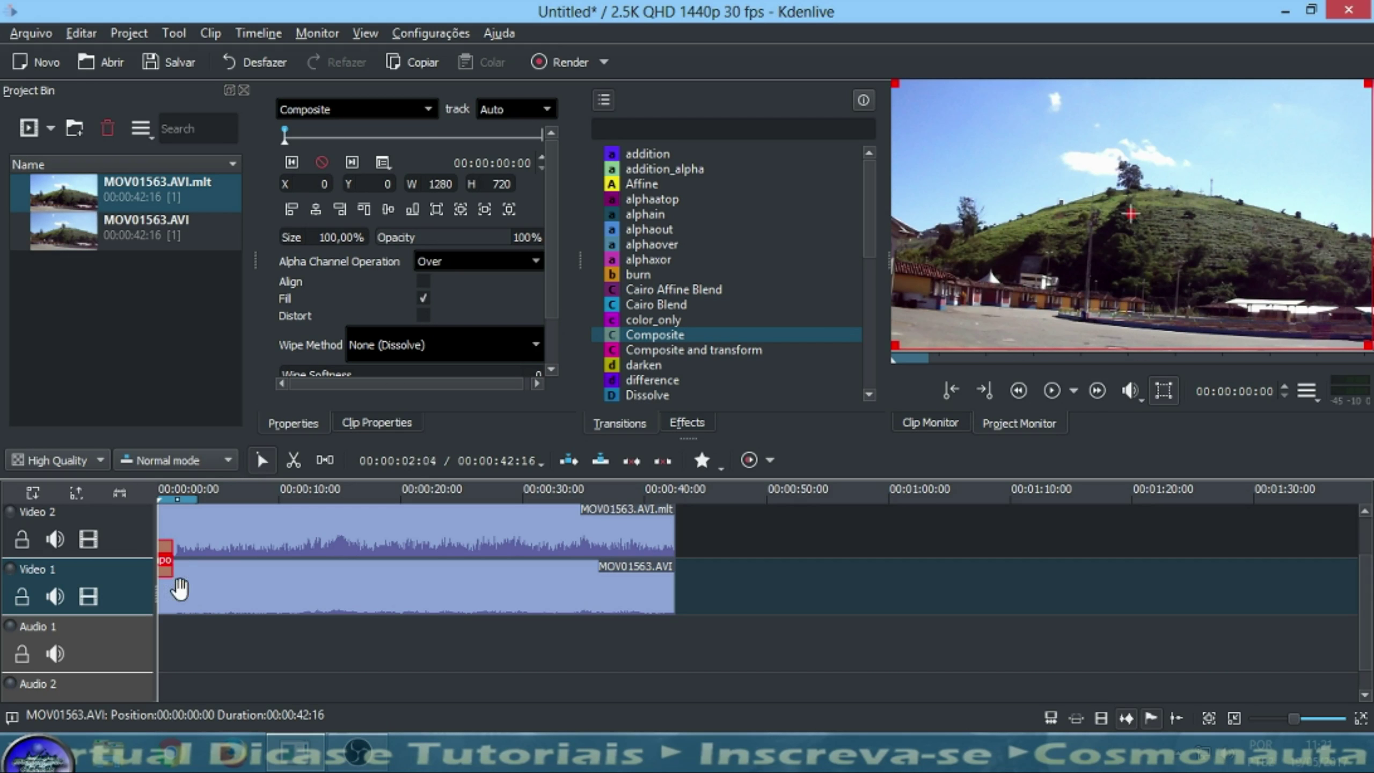
drag(173, 541, 676, 548)
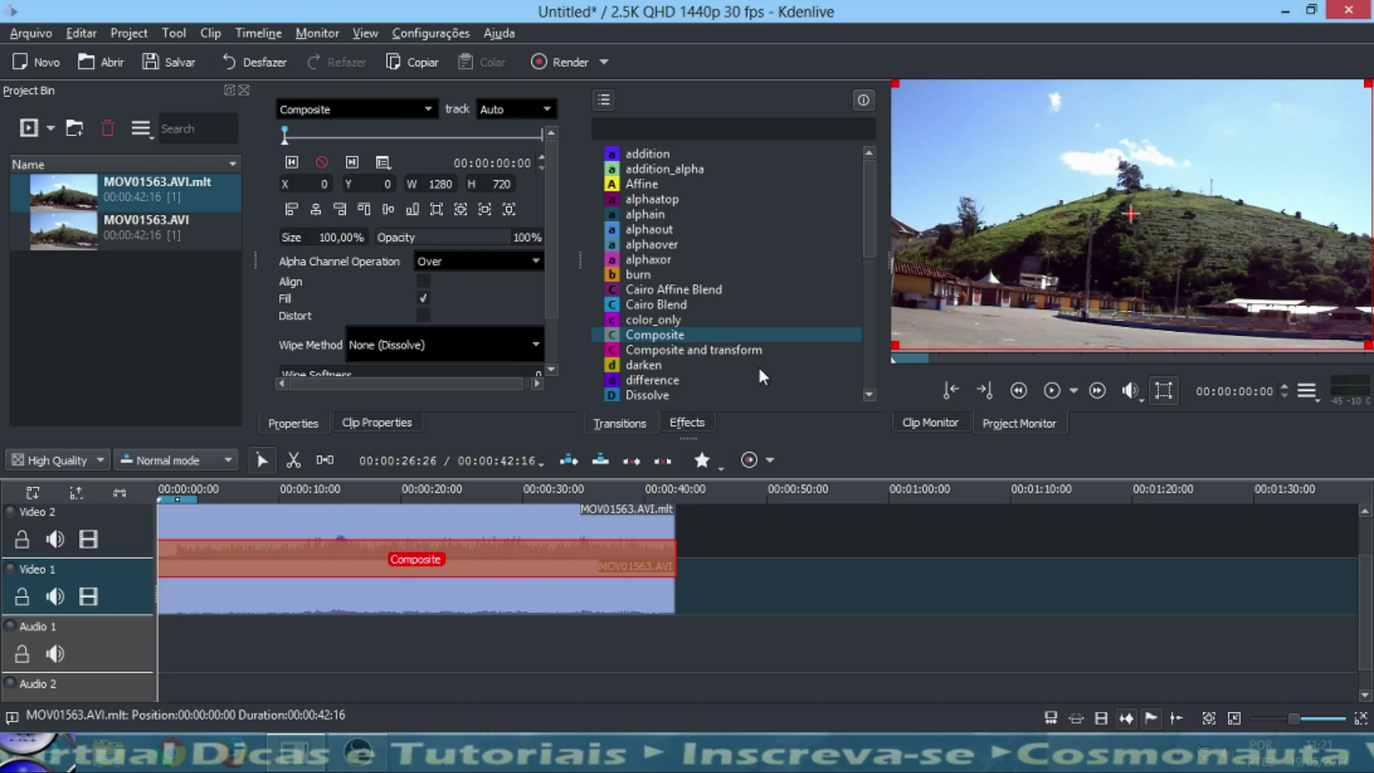
- Apply the Position and Zoom effect to the stabilized clip on Video 2 and set its X position to 600
click(688, 428)
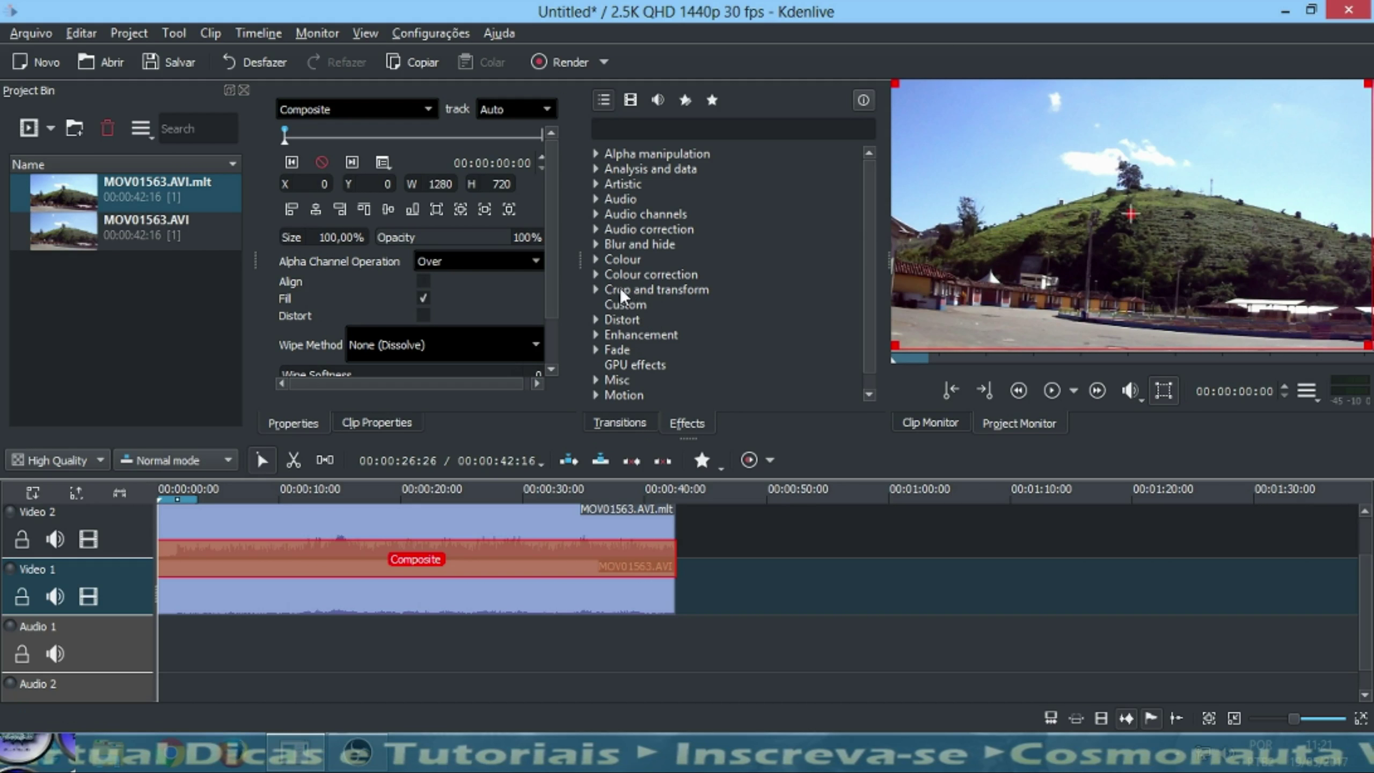
click(648, 290)
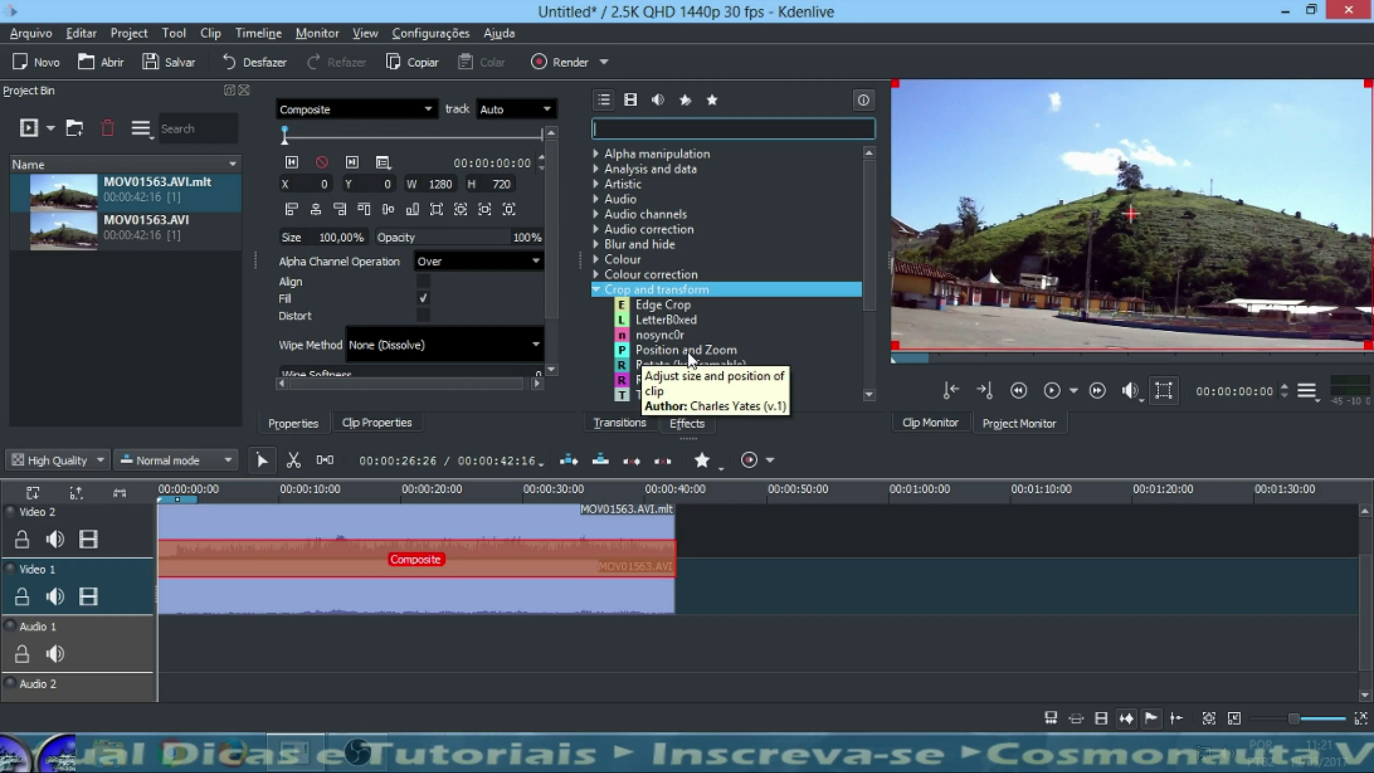
drag(685, 350, 326, 523)
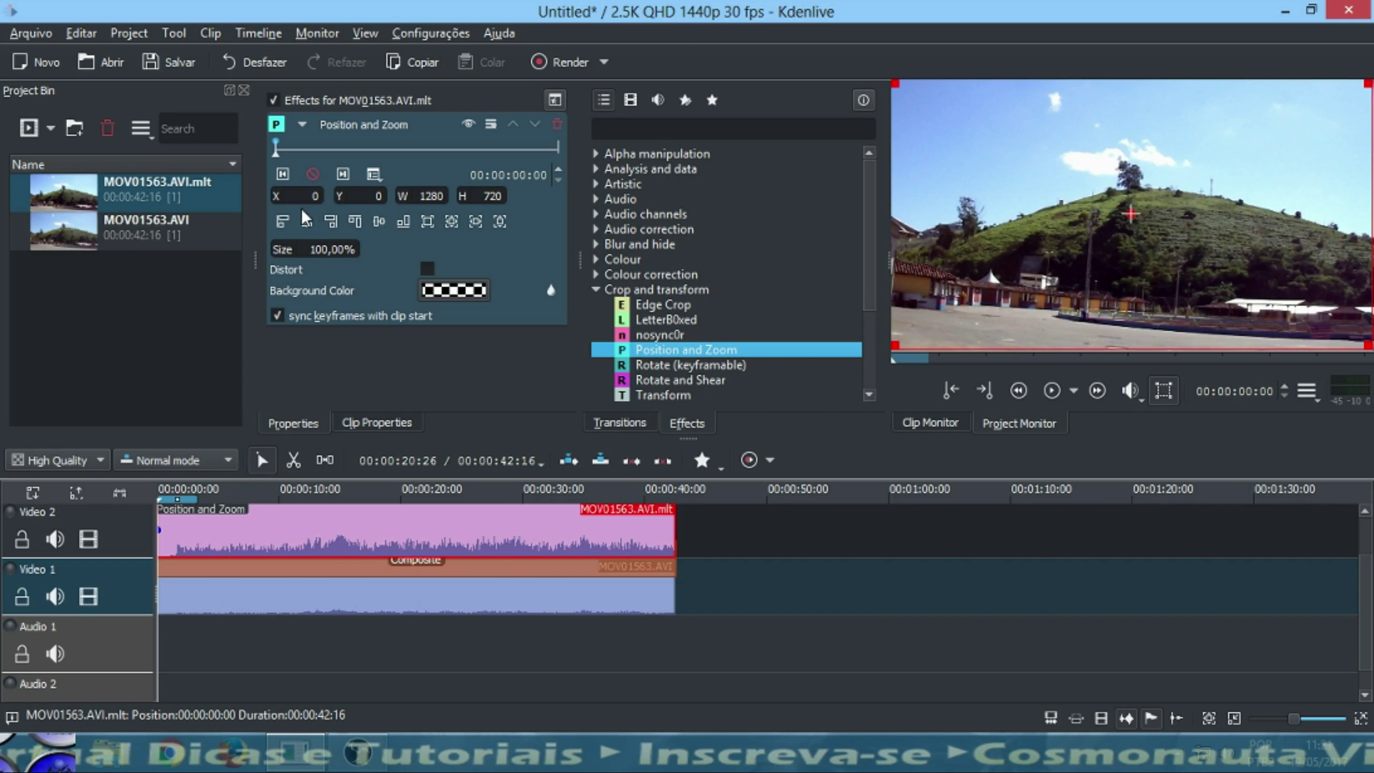
click(291, 195)
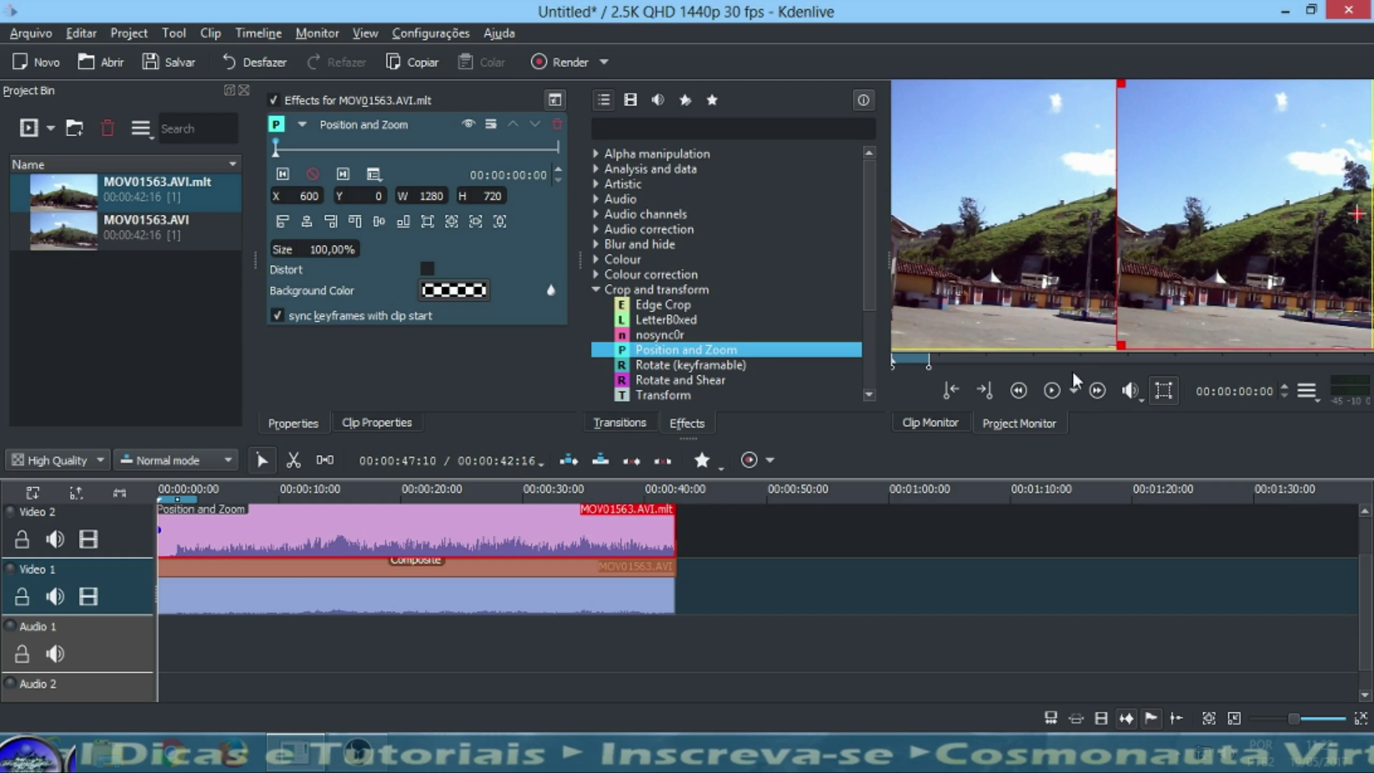
- Play the timeline from the beginning, including in full screen, to compare the original and stabilized footage side by side
click(1052, 392)
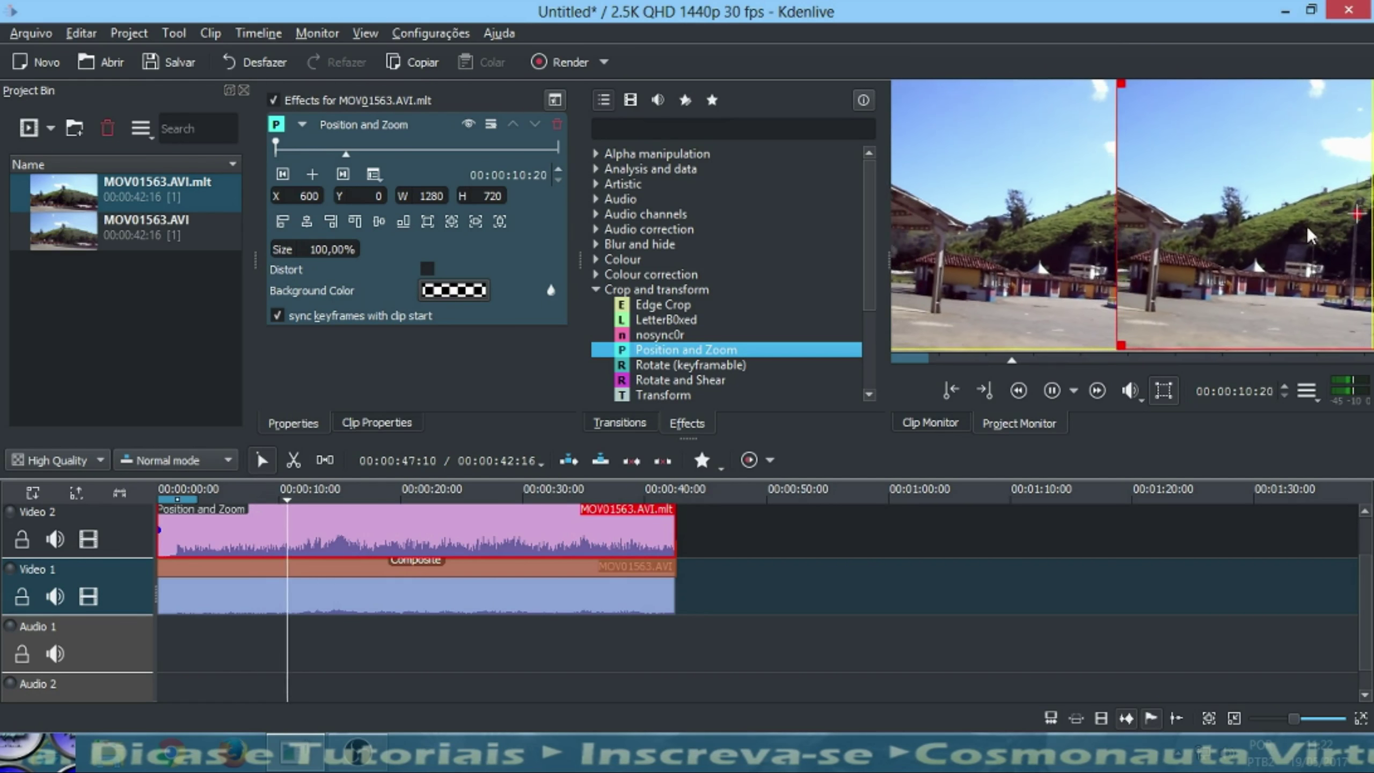
click(1051, 390)
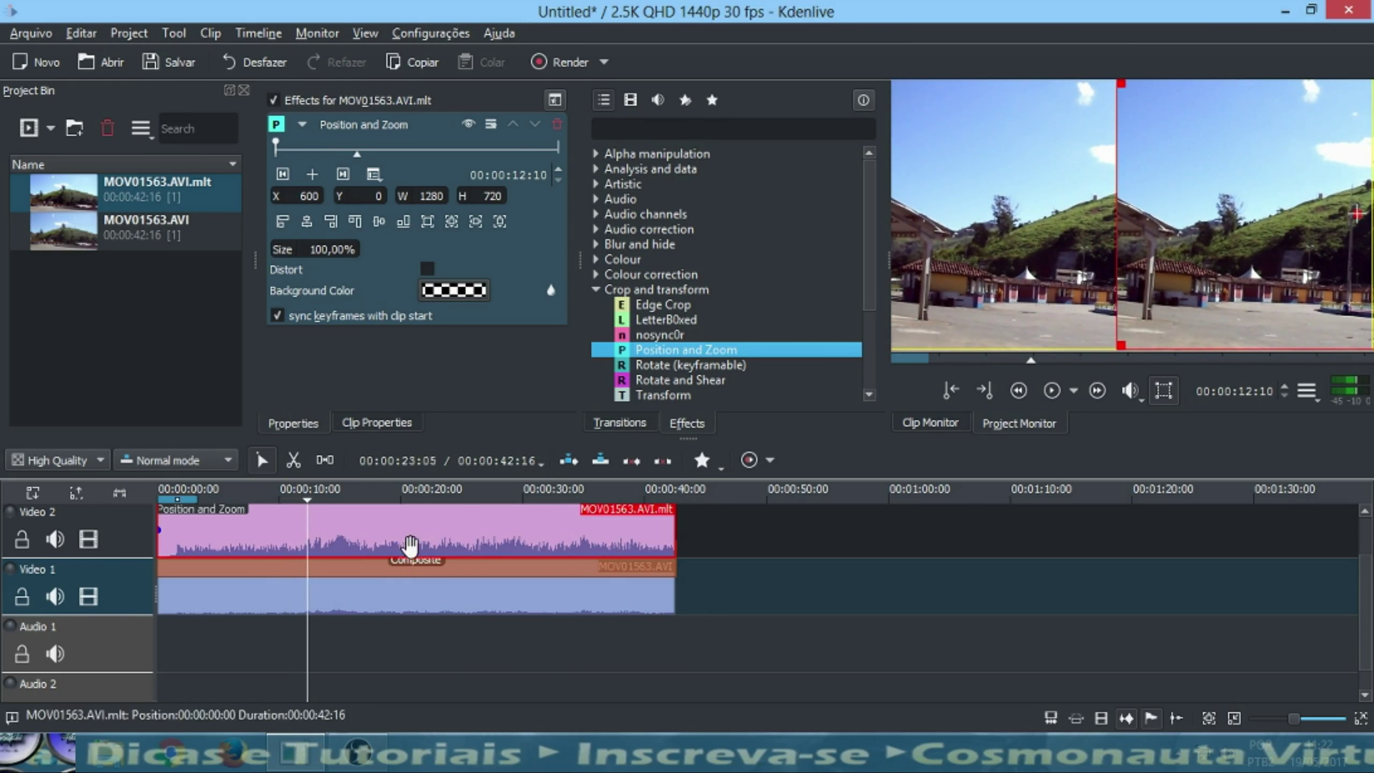
click(161, 495)
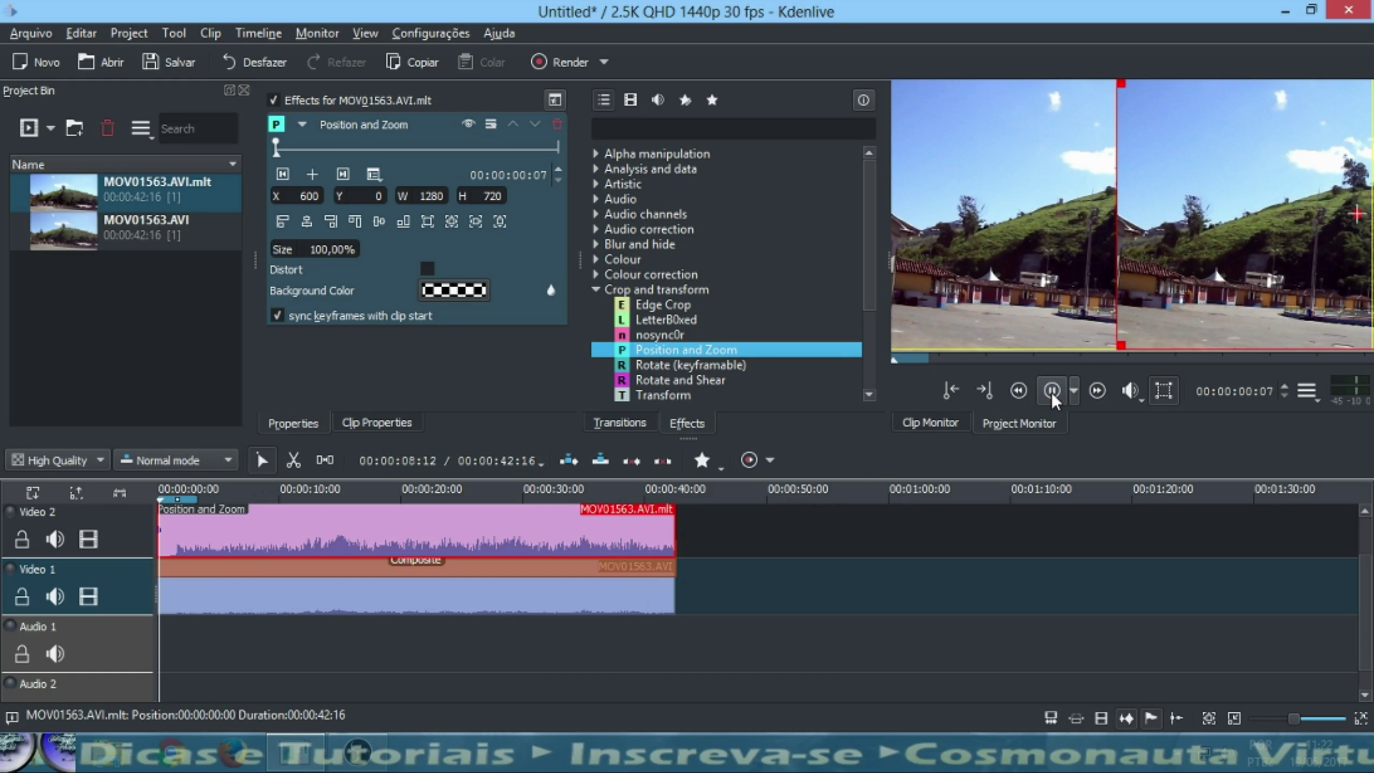
click(511, 603)
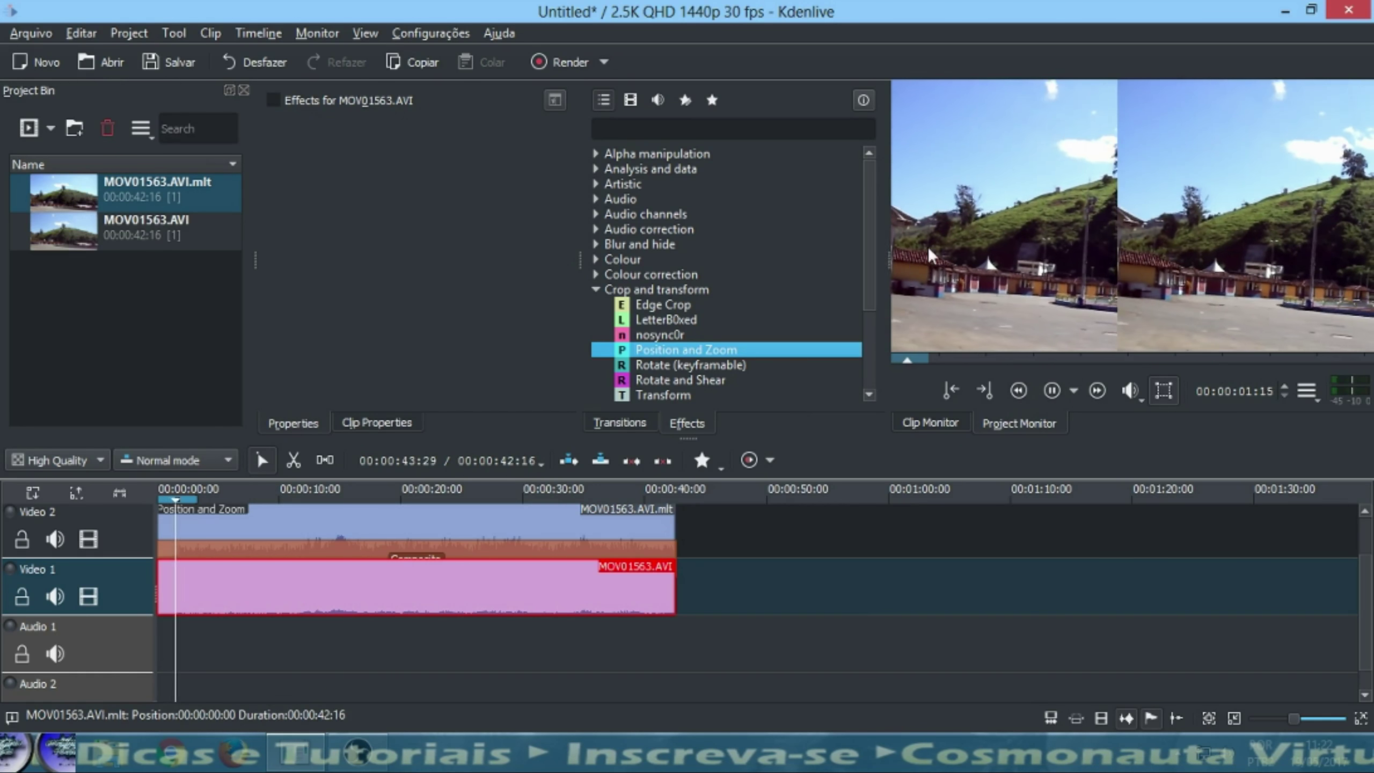
double_click(1021, 216)
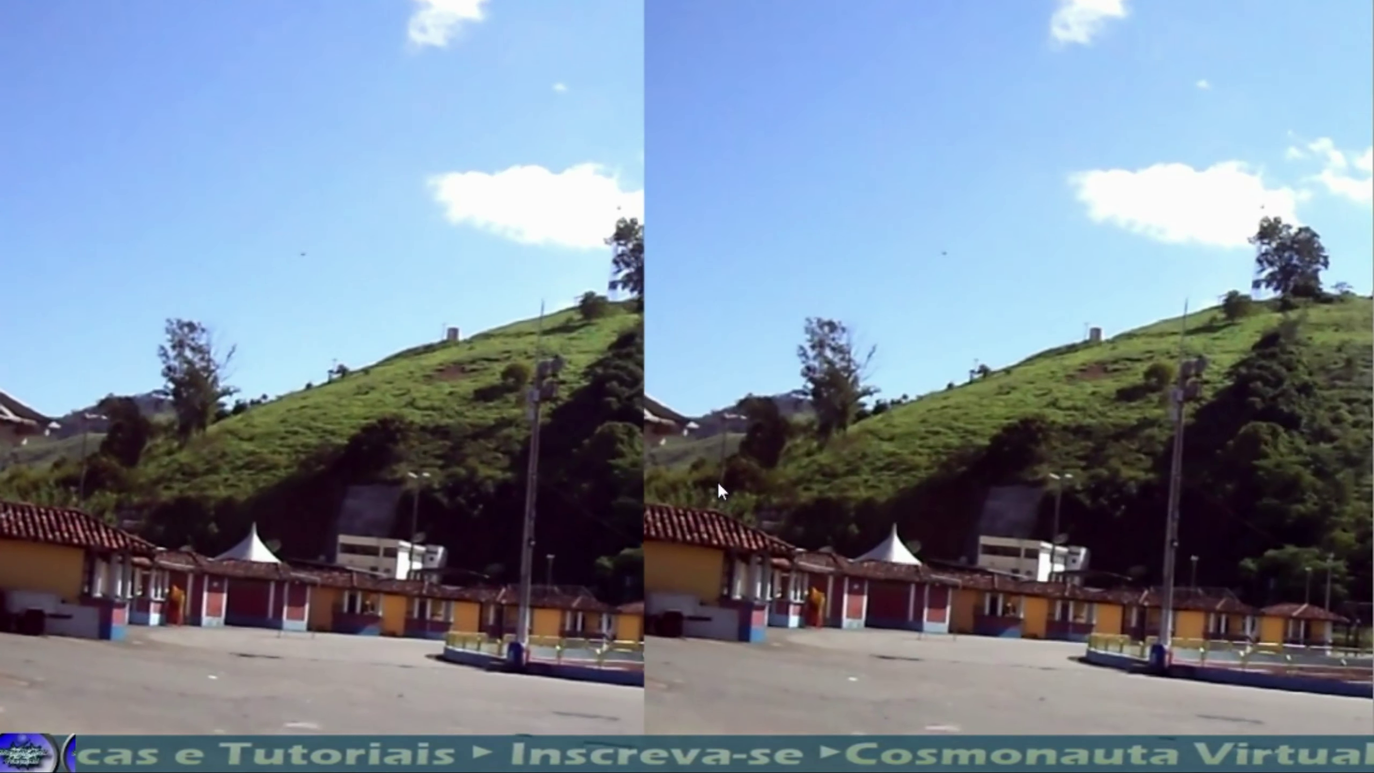
key(Escape)
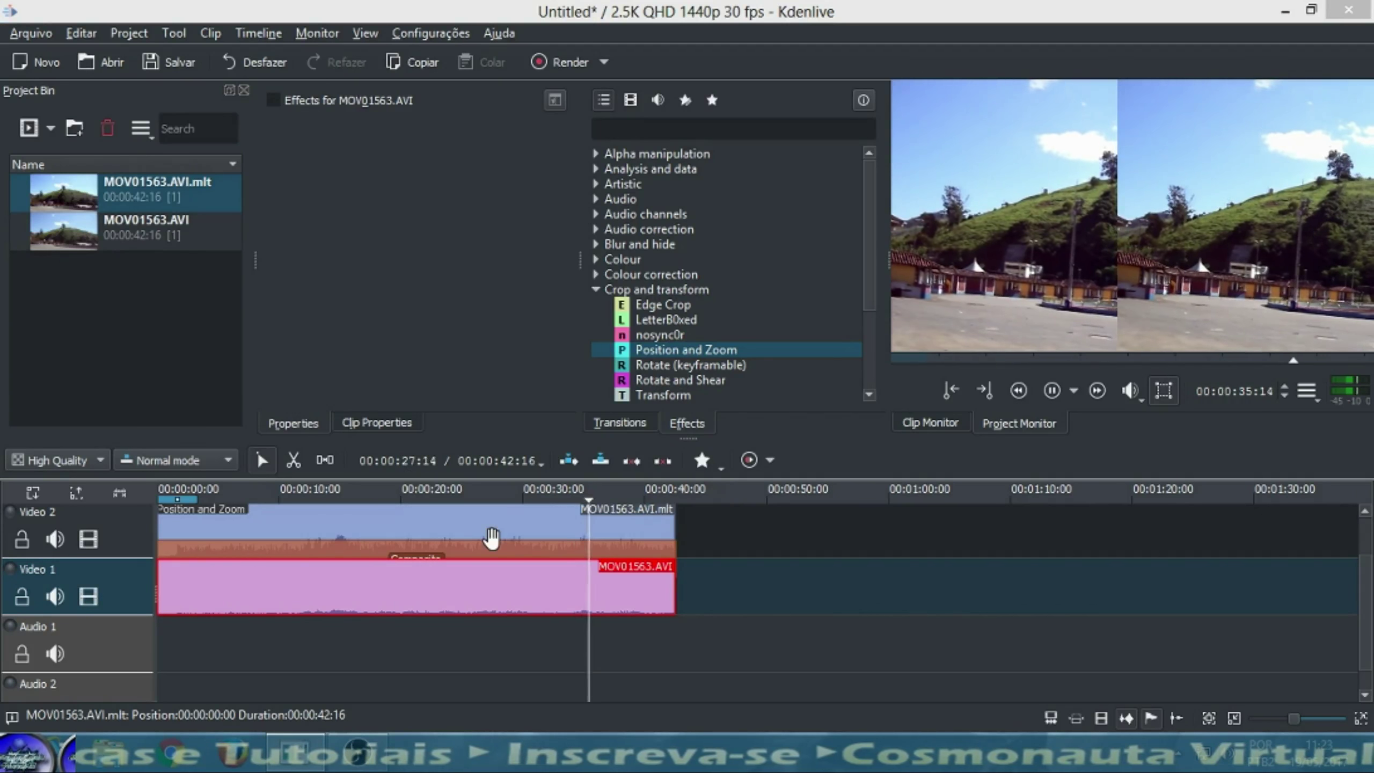
click(1051, 389)
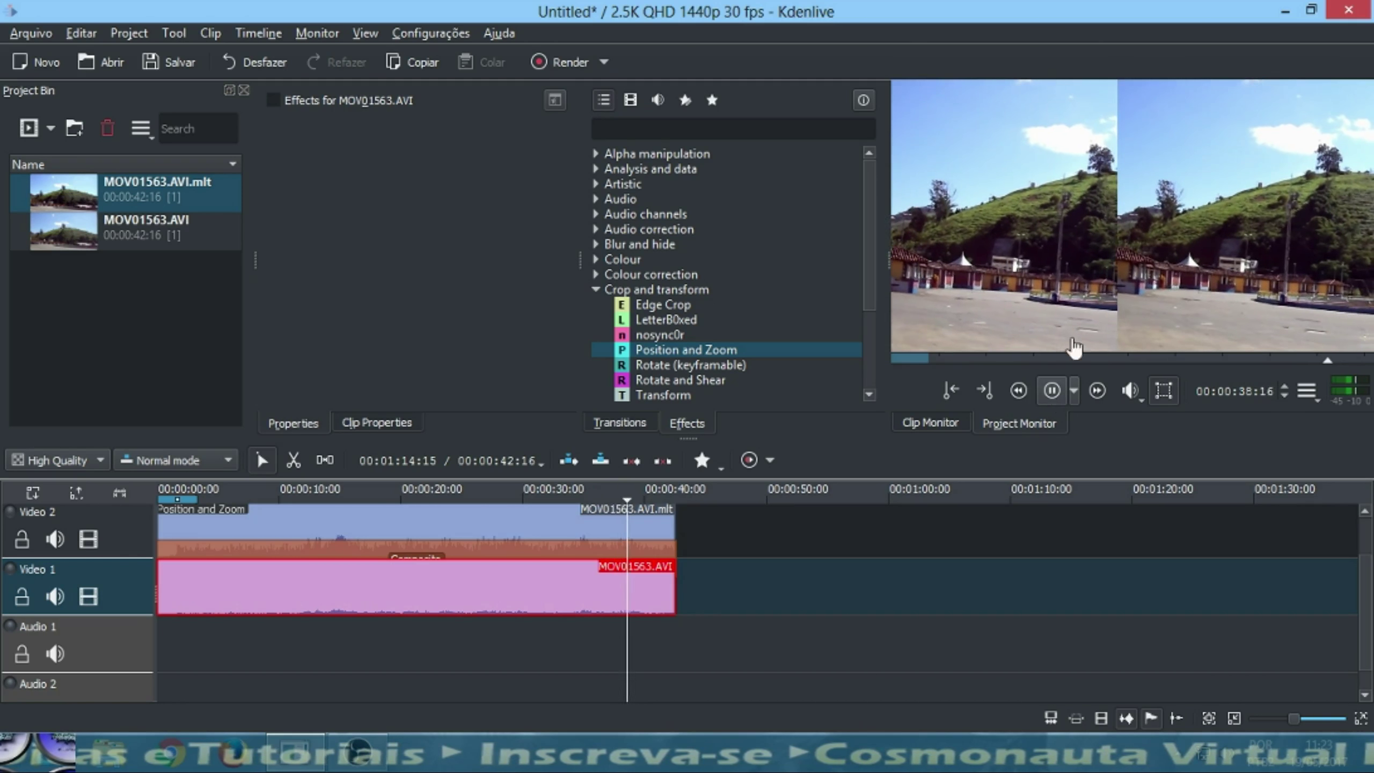
click(1050, 391)
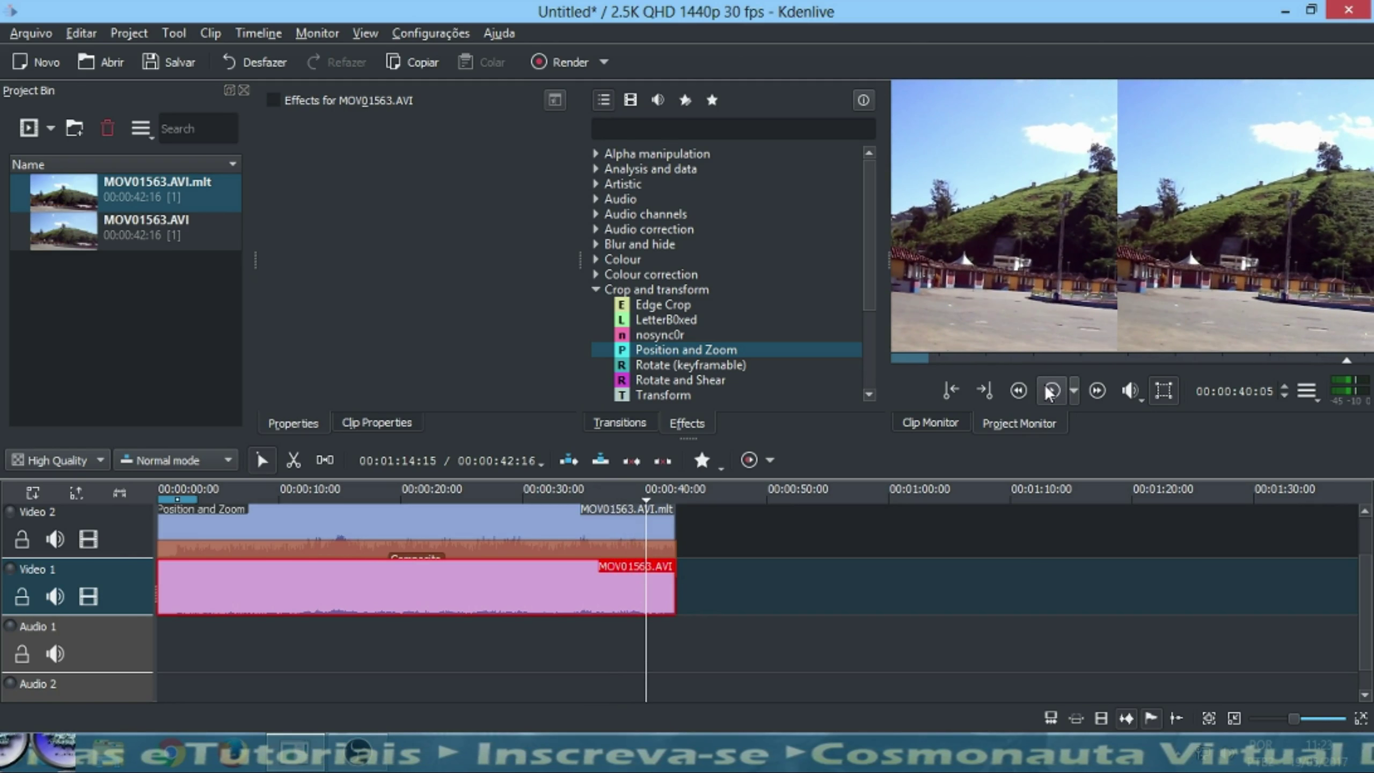